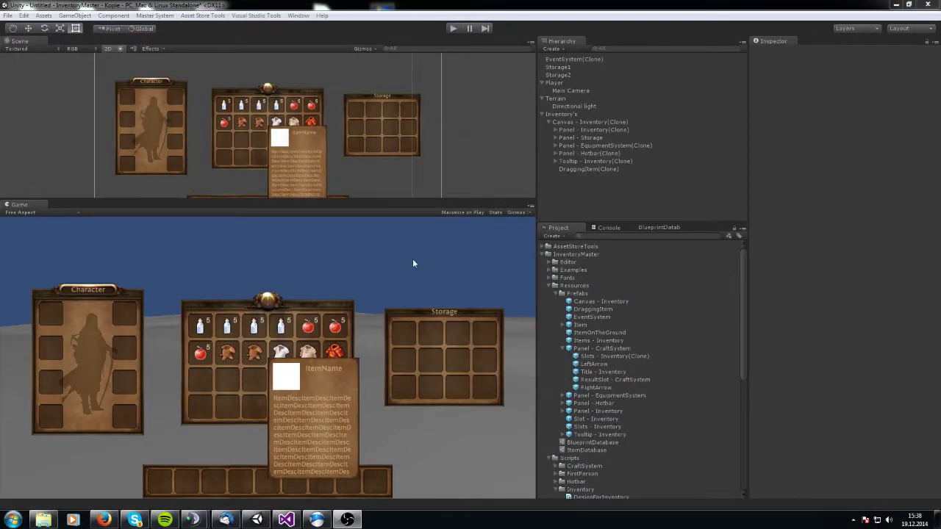
# Add a Craft System panel to the inventory canvas from the Master System menu
pyautogui.click(163, 18)
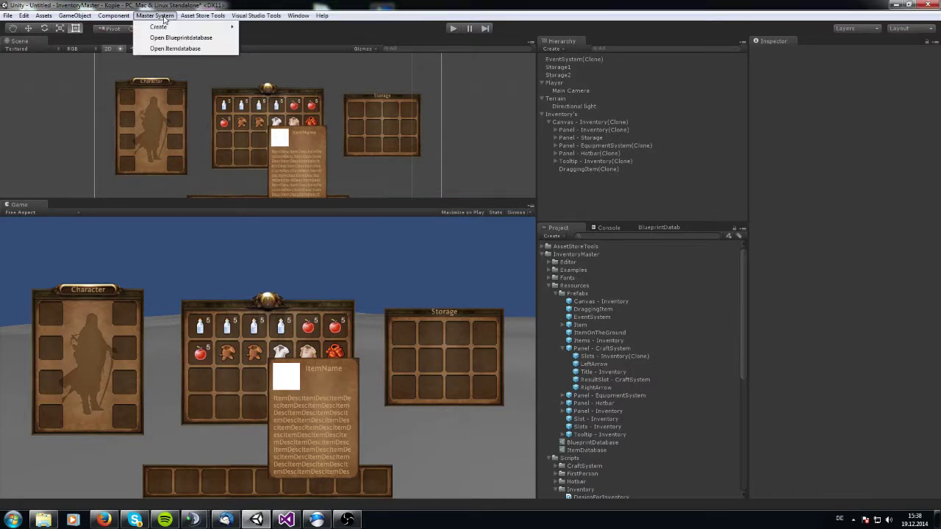
pyautogui.moveTo(171, 28)
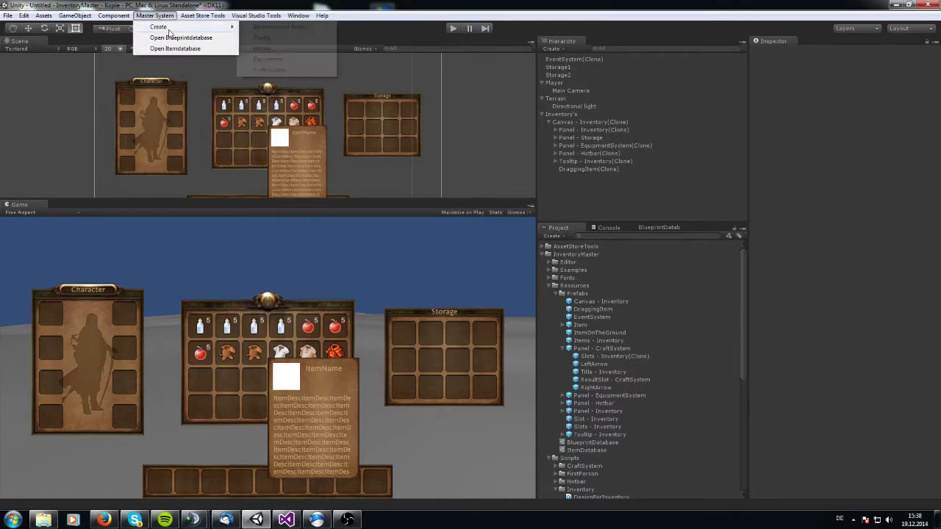
pyautogui.click(269, 70)
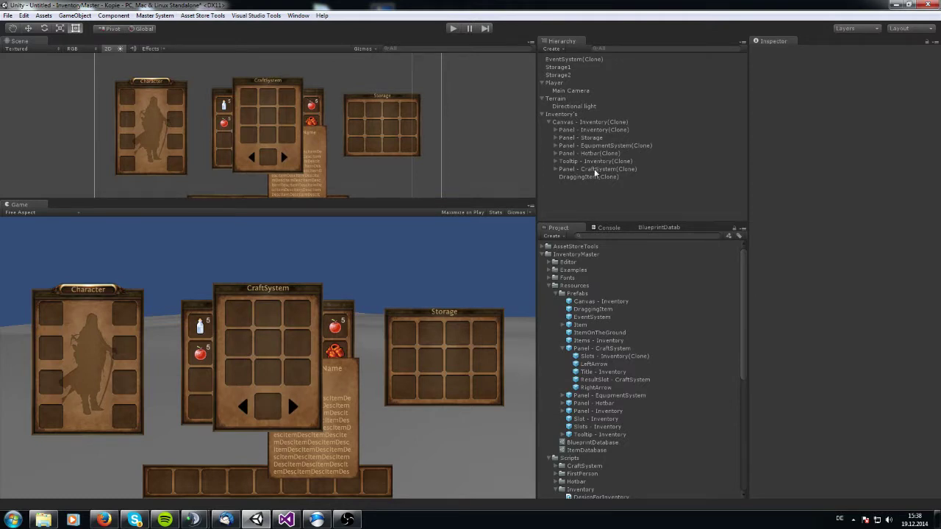
# Move Tooltip below Panel - CraftSystem so it draws on top, and raise the panel's top edge slightly
pyautogui.moveTo(593, 166); pyautogui.dragTo(598, 174)
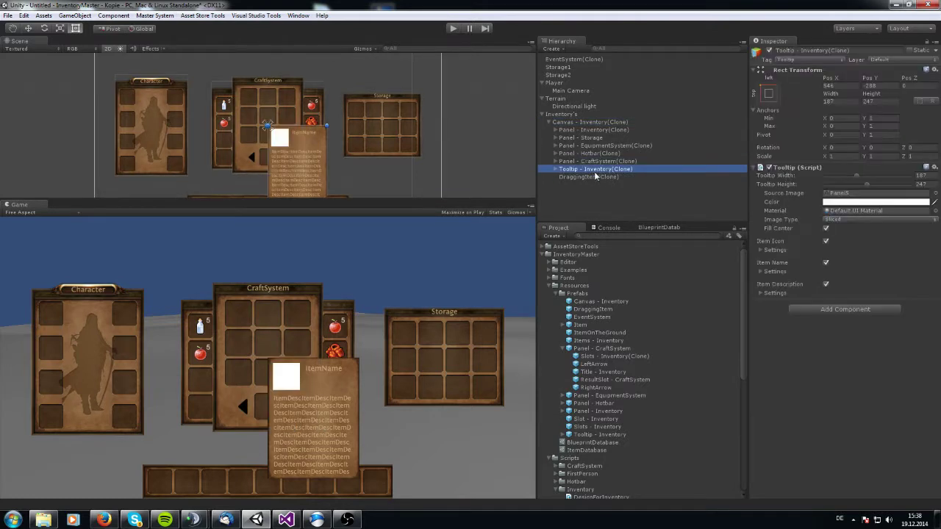
pyautogui.click(265, 114)
pyautogui.moveTo(257, 79); pyautogui.dragTo(385, 84)
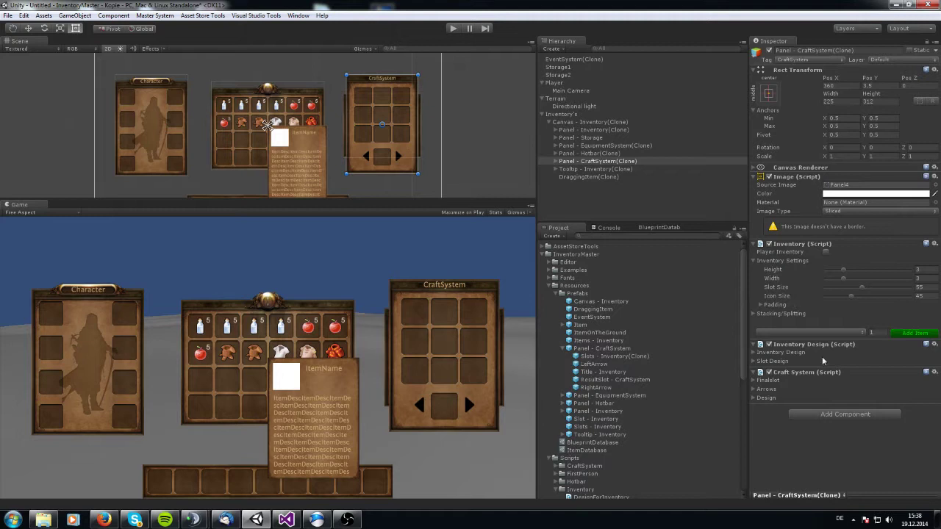
# Expand the Stacking/Splitting and stack number position settings in the Inspector, then collapse them again
pyautogui.click(761, 312)
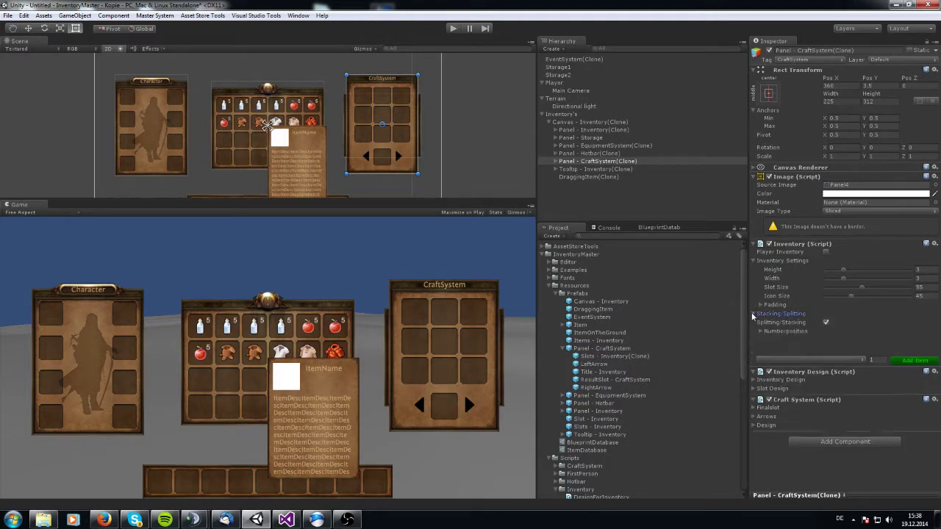
pyautogui.click(764, 331)
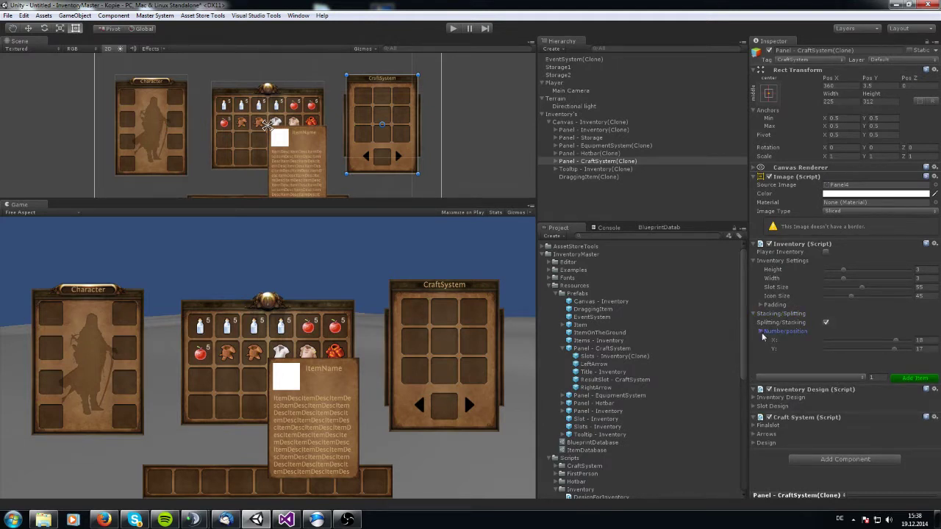
pyautogui.click(751, 310)
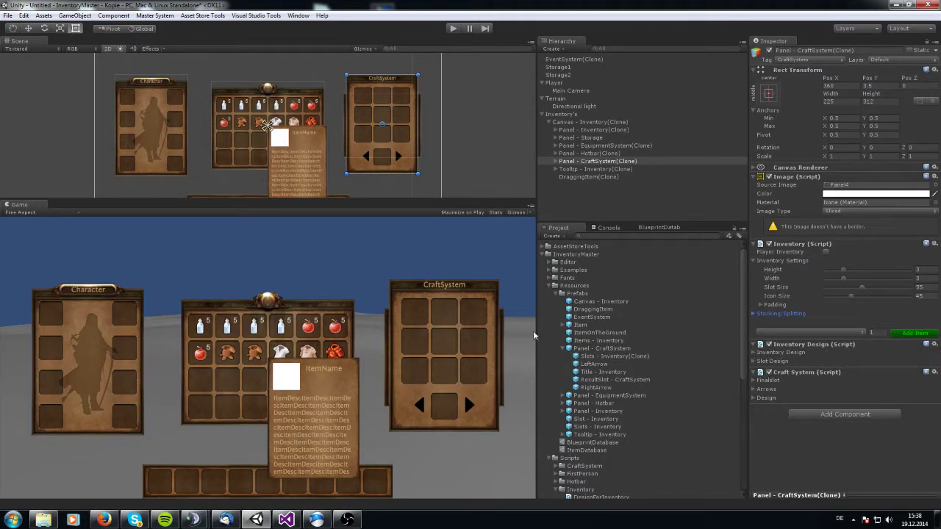
# Set the Finalslot Position Y to -96 and expand the Design Finalslot and Arrows settings
pyautogui.click(753, 380)
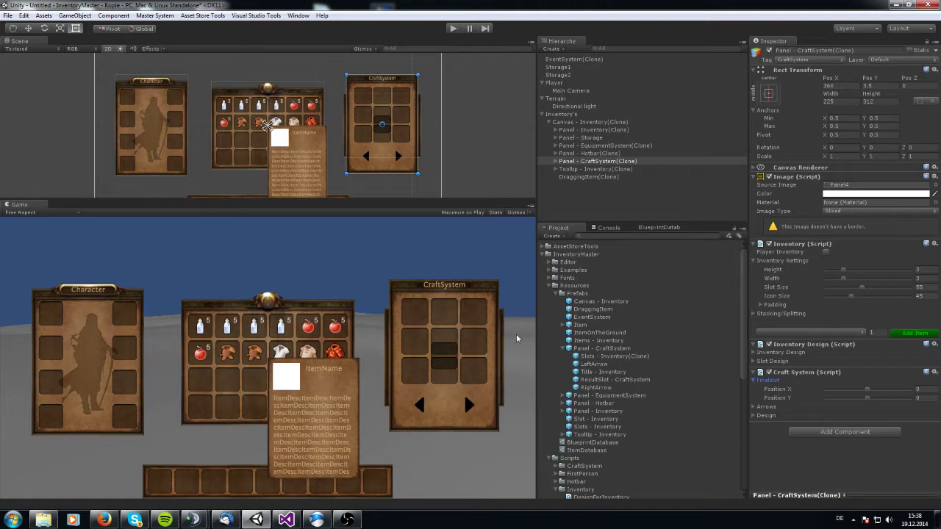
pyautogui.moveTo(877, 391); pyautogui.dragTo(842, 418)
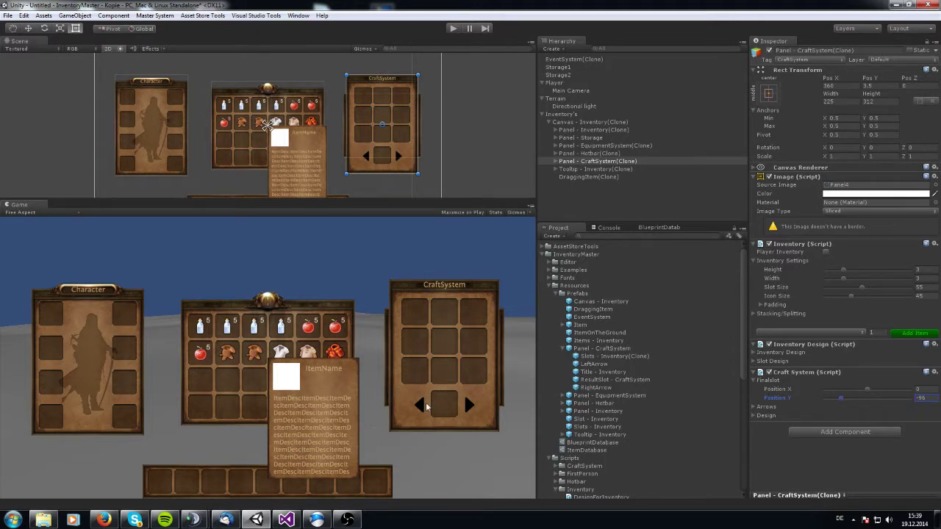
pyautogui.click(753, 417)
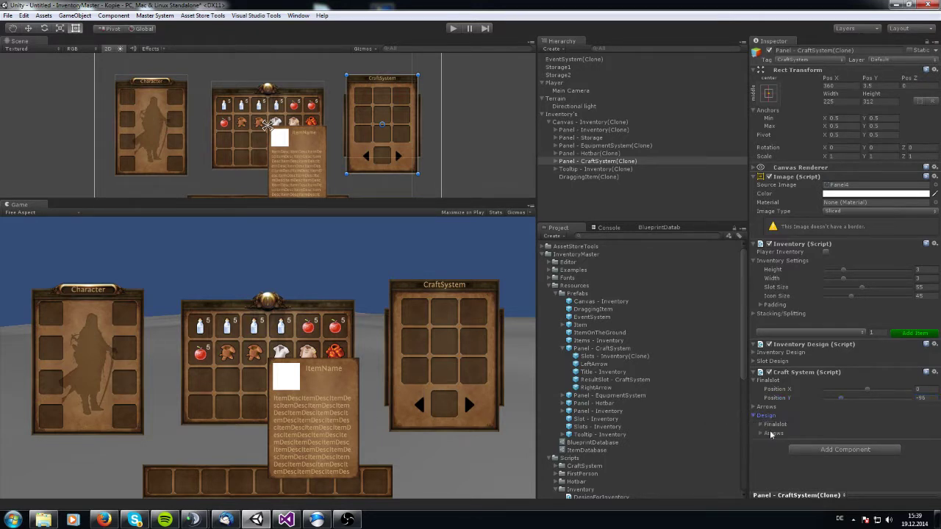
pyautogui.click(761, 425)
pyautogui.scroll(-1, 788, 434)
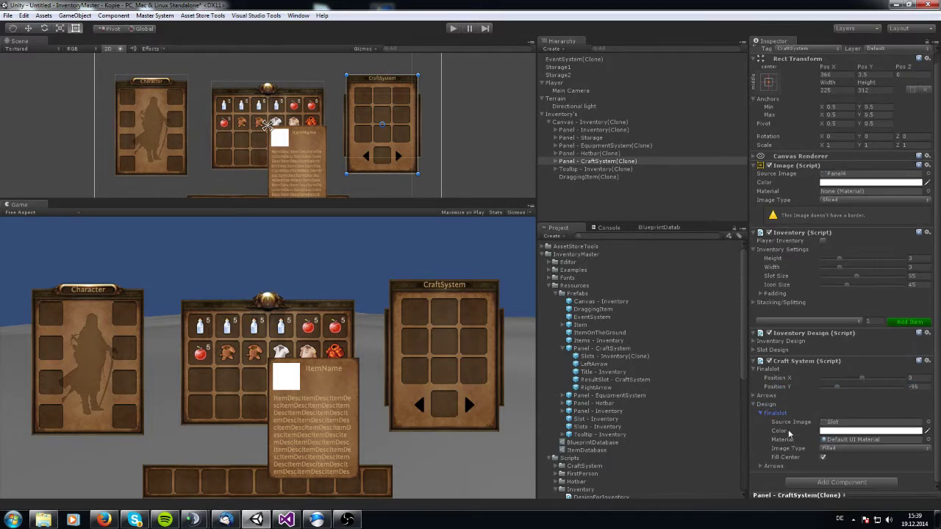
pyautogui.click(762, 466)
pyautogui.scroll(-2, 816, 416)
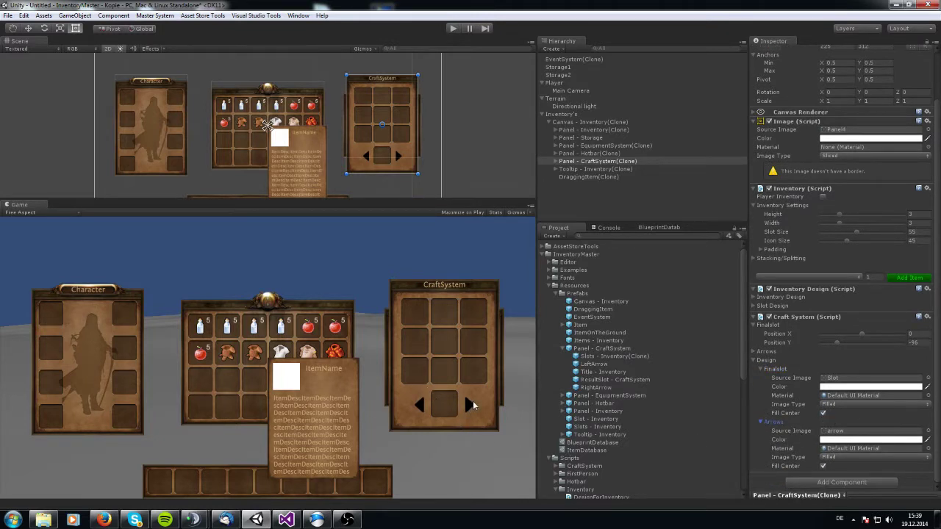
# Open the Blueprint Database and set Applejuice's Ingredient 1 to Bottle
pyautogui.click(154, 15)
pyautogui.click(176, 40)
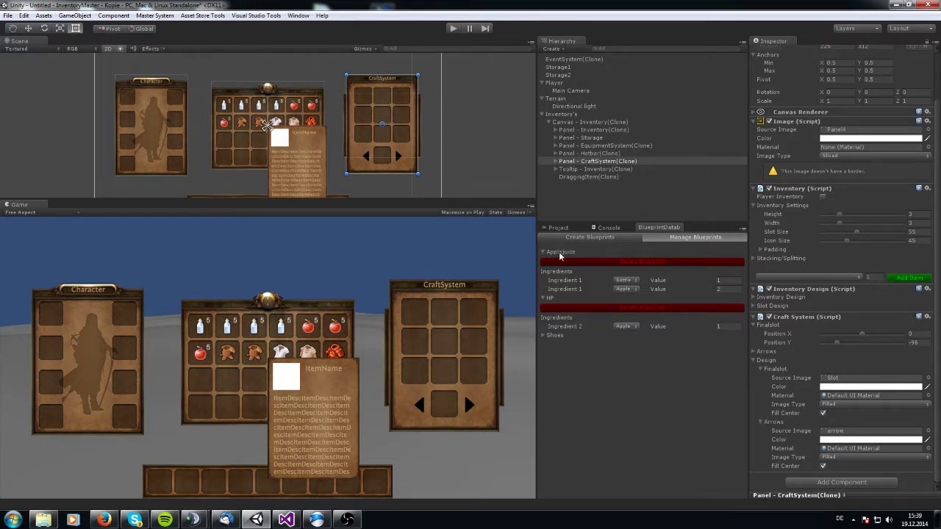
pyautogui.click(623, 282)
pyautogui.click(625, 288)
# Start and stop a quick test run, then select the Player
pyautogui.click(451, 29)
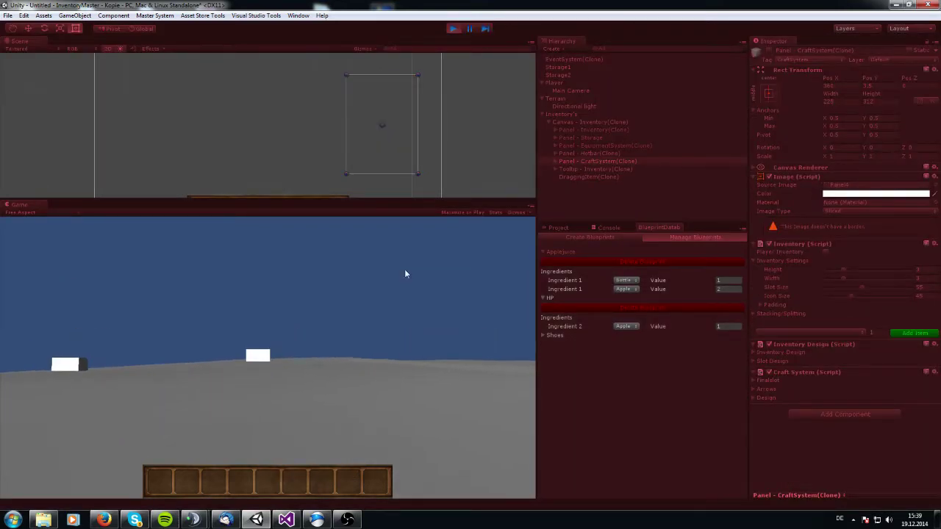
pyautogui.click(452, 29)
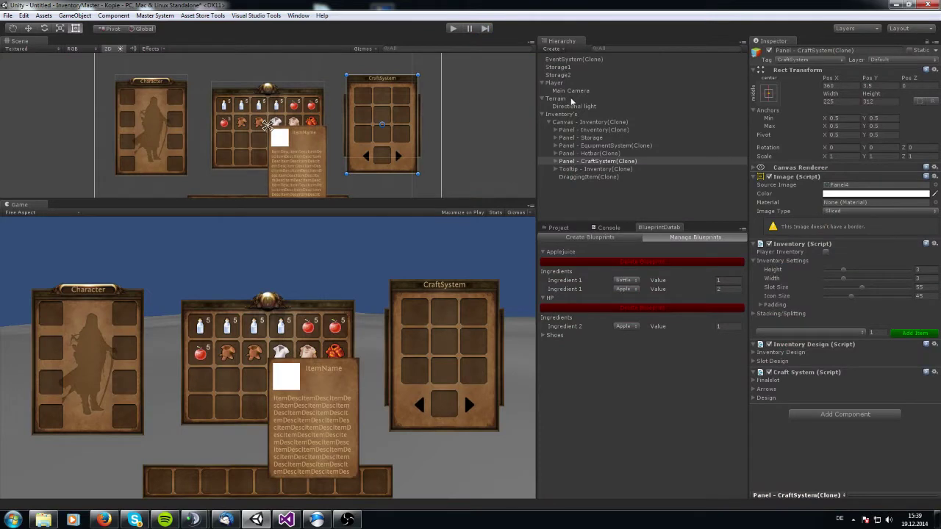
pyautogui.click(561, 83)
# Assign Panel - CraftSystem(Clone) to the Player Inventory's Craft System field and start Play mode
pyautogui.moveTo(591, 161); pyautogui.dragTo(831, 172)
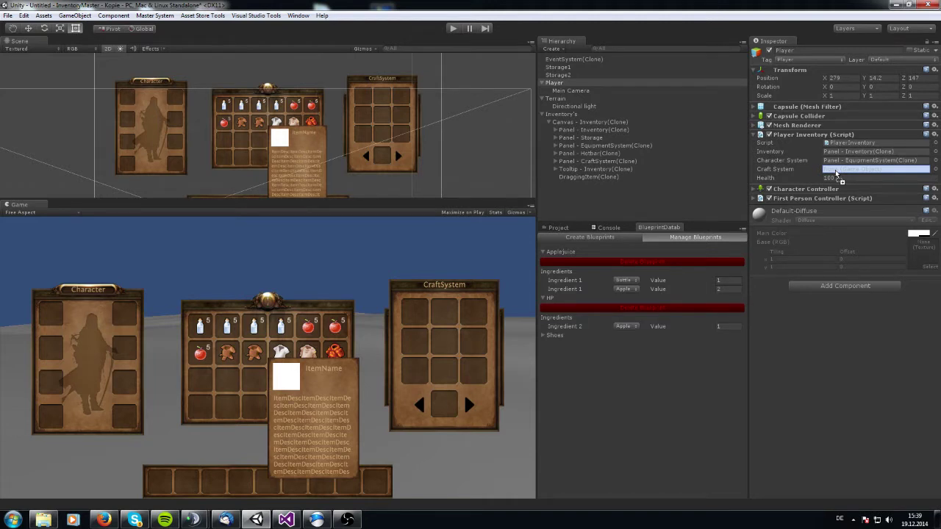
pyautogui.moveTo(835, 170); pyautogui.dragTo(834, 170)
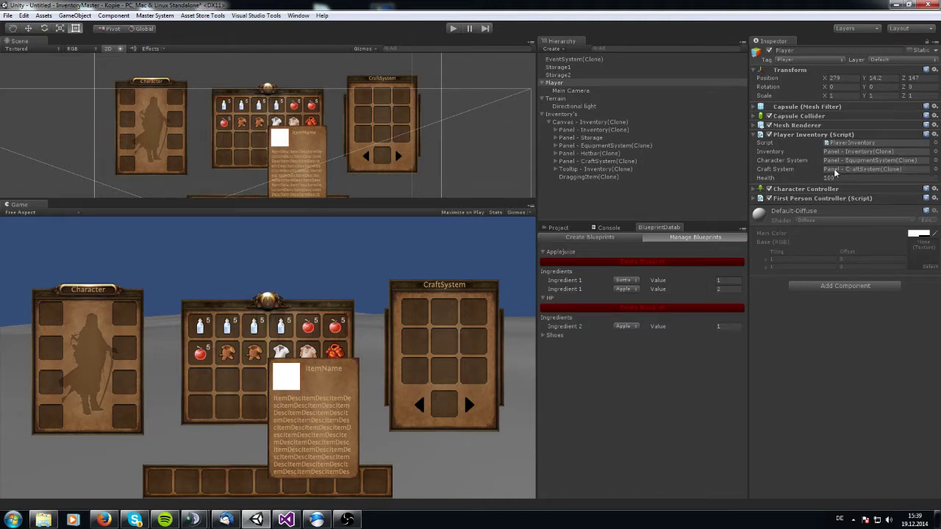
pyautogui.click(453, 28)
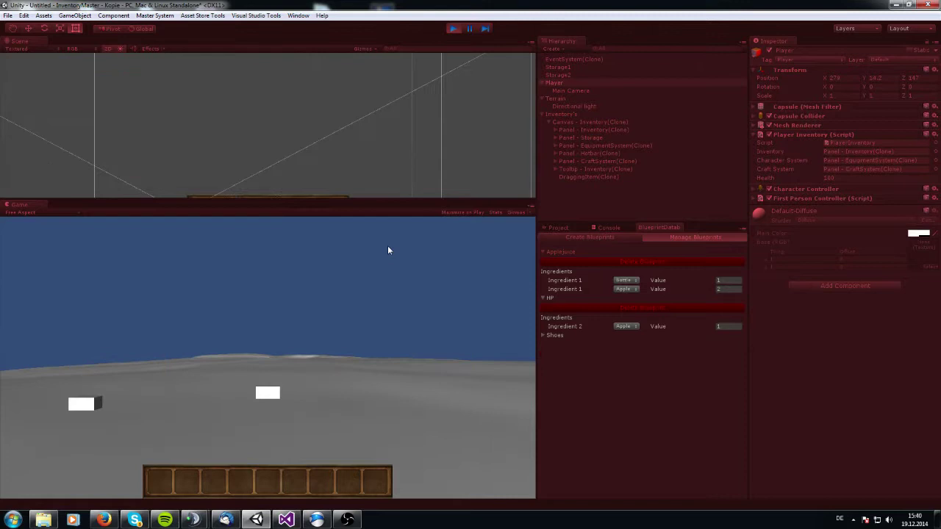
# Show the inventory and crafting panels, put the apple stack in the grid, and craft an HP pepper
pyautogui.press('i')
pyautogui.press('k')
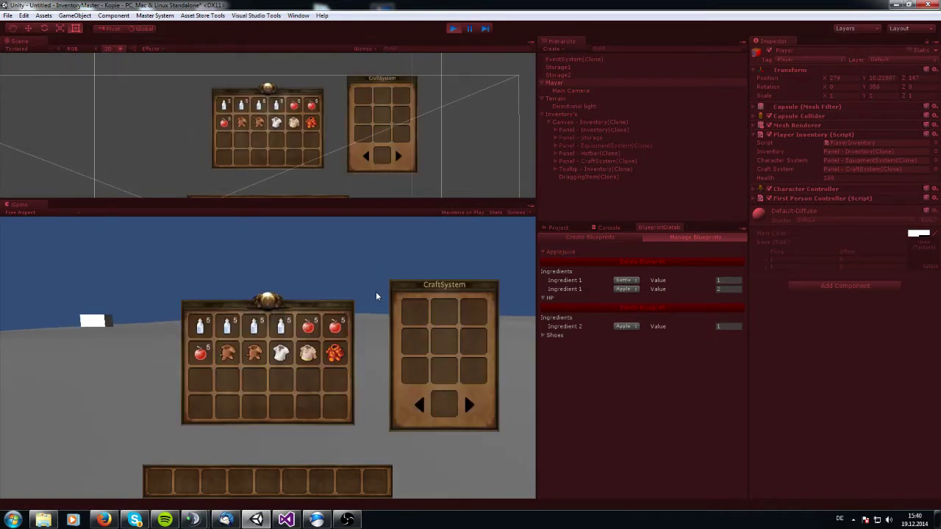
pyautogui.moveTo(280, 326)
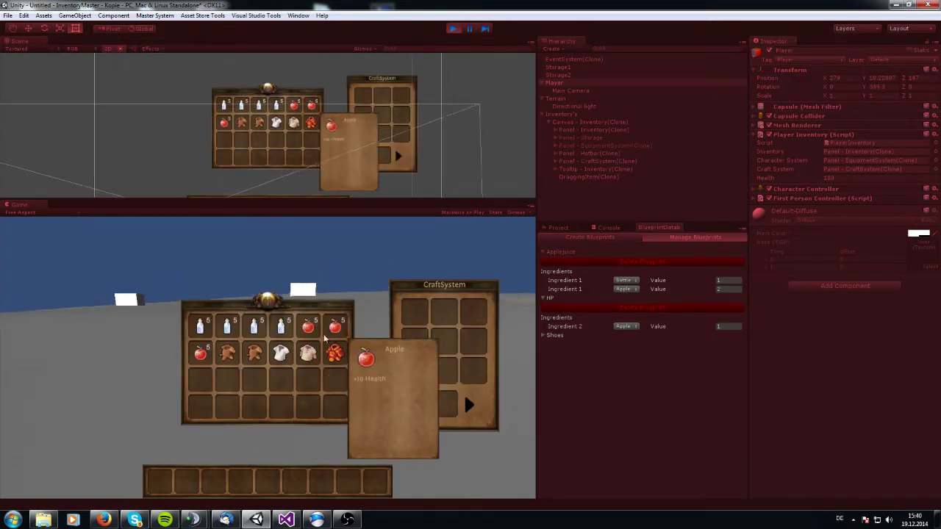
pyautogui.moveTo(308, 326); pyautogui.dragTo(415, 314)
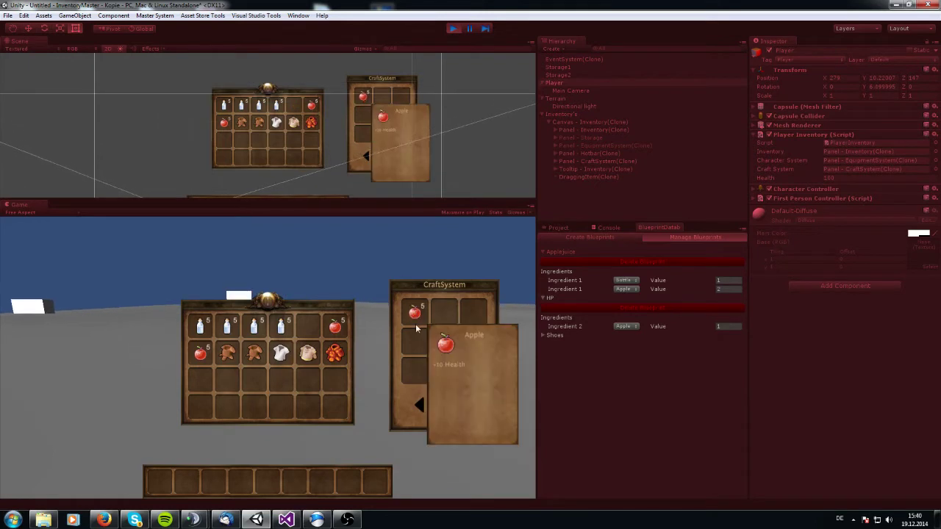
pyautogui.moveTo(444, 406)
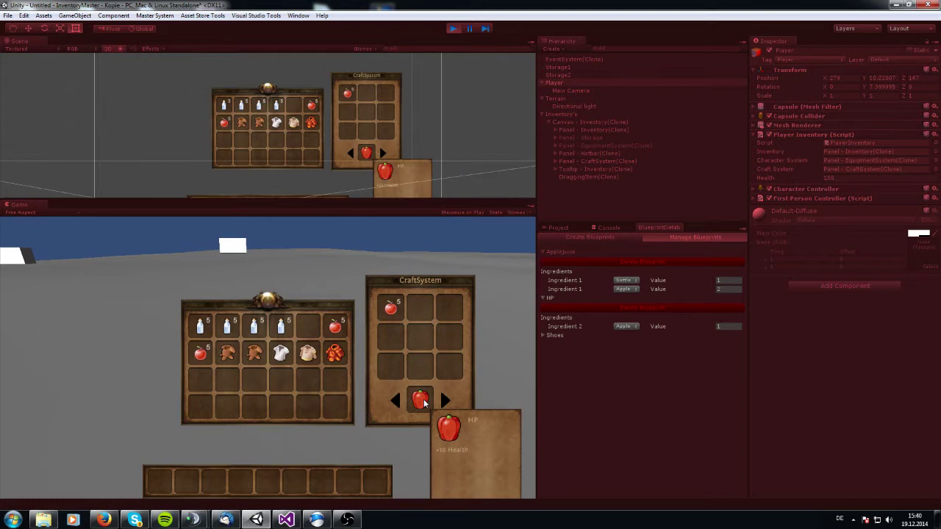
pyautogui.click(423, 399)
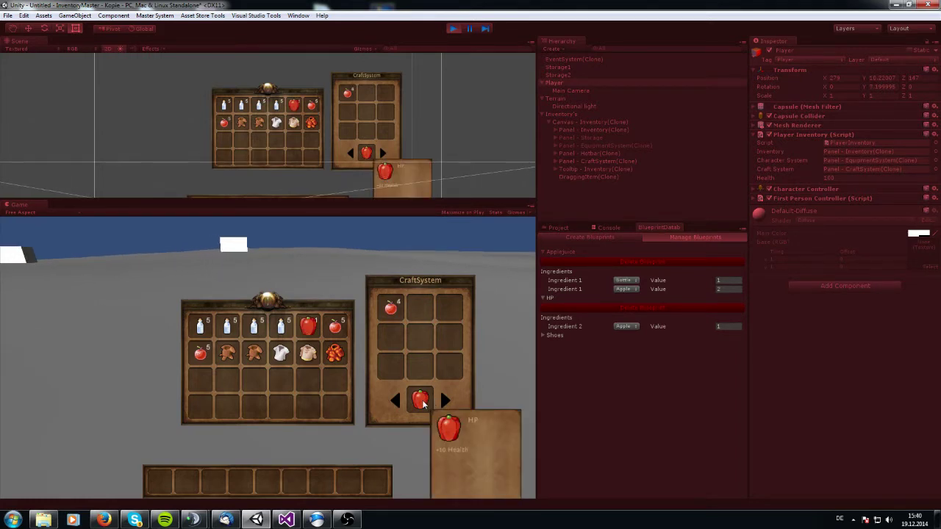
# Switch to the next blueprint and move the 4 leftover apples back into the inventory
pyautogui.moveTo(393, 307)
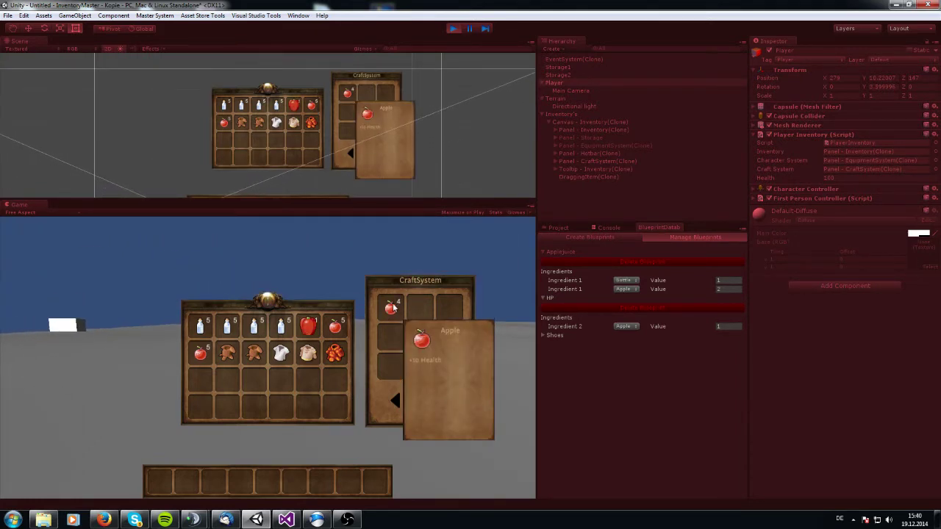
pyautogui.moveTo(309, 326)
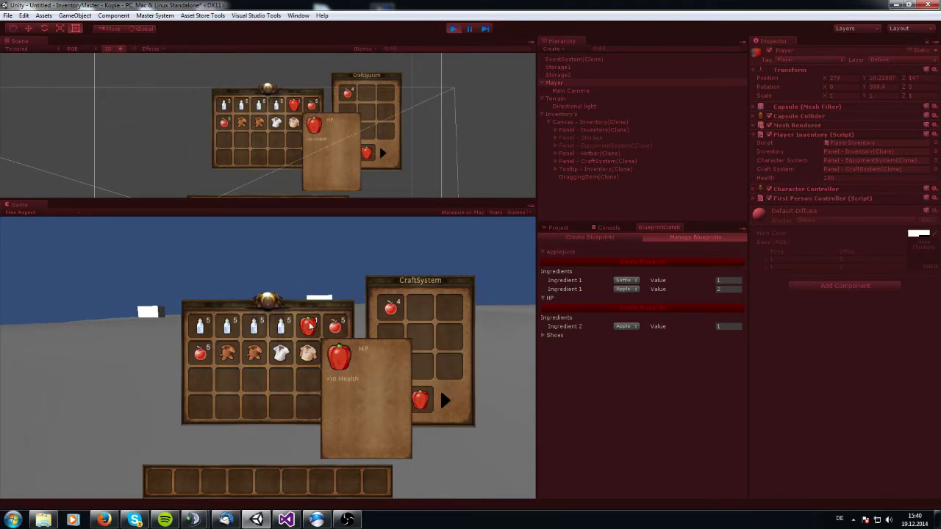
pyautogui.click(444, 399)
pyautogui.moveTo(390, 308)
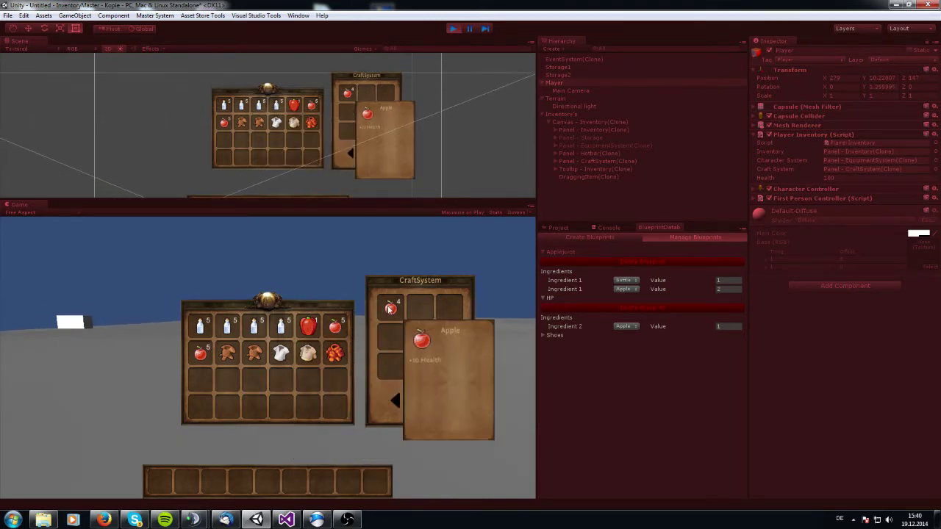
pyautogui.moveTo(391, 308)
pyautogui.mouseDown()
pyautogui.moveTo(360, 382)
pyautogui.moveTo(309, 381)
pyautogui.moveTo(390, 309)
pyautogui.mouseUp()
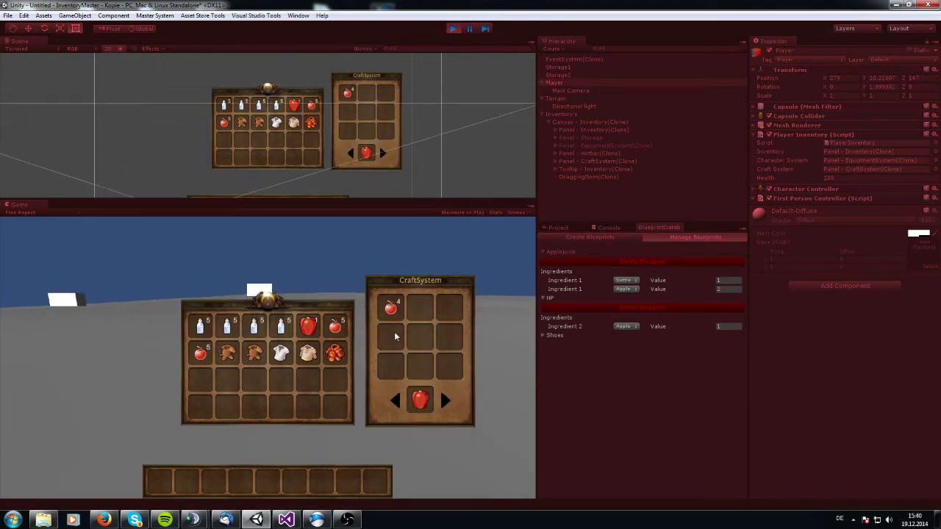
# Close and reopen the CraftSystem panel with the K hotkey
pyautogui.press('k')
pyautogui.moveTo(199, 384)
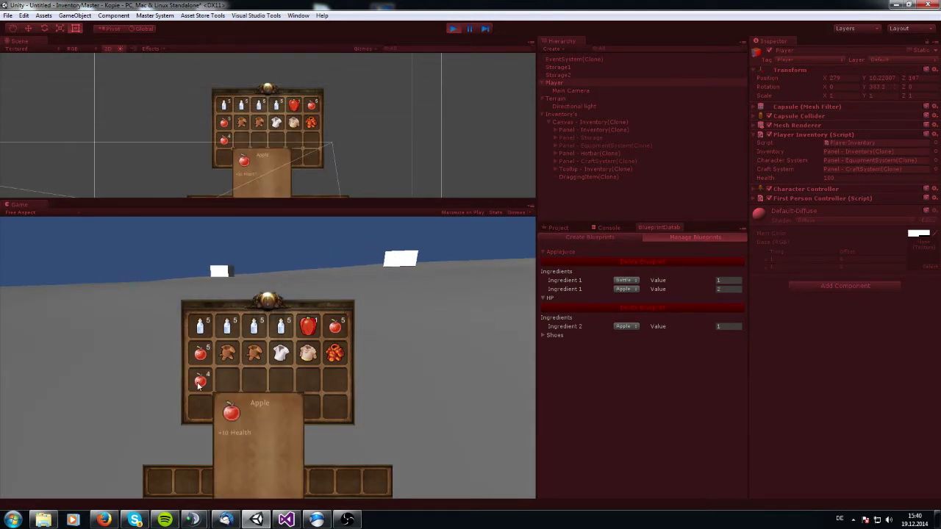
pyautogui.press('k')
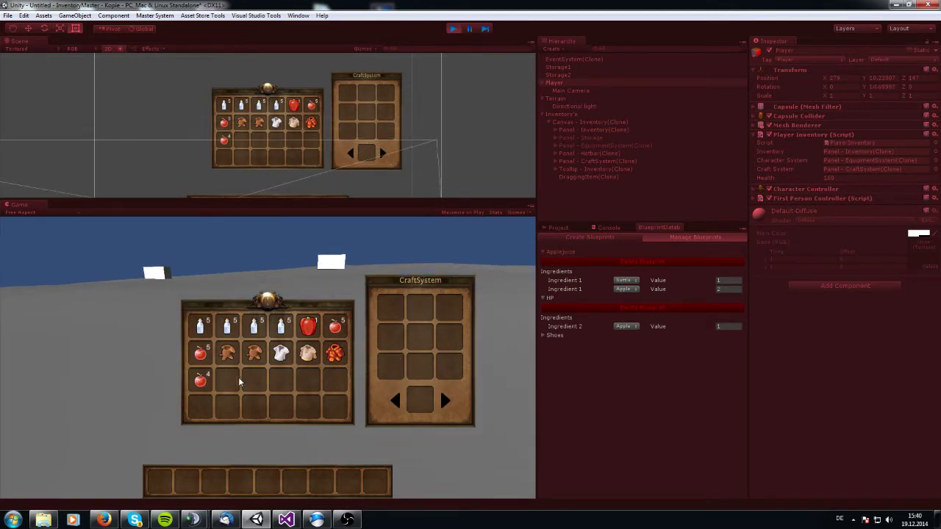
# Put a bottle and an apple into the crafting grid and craft an Applejuice
pyautogui.rightClick(281, 325)
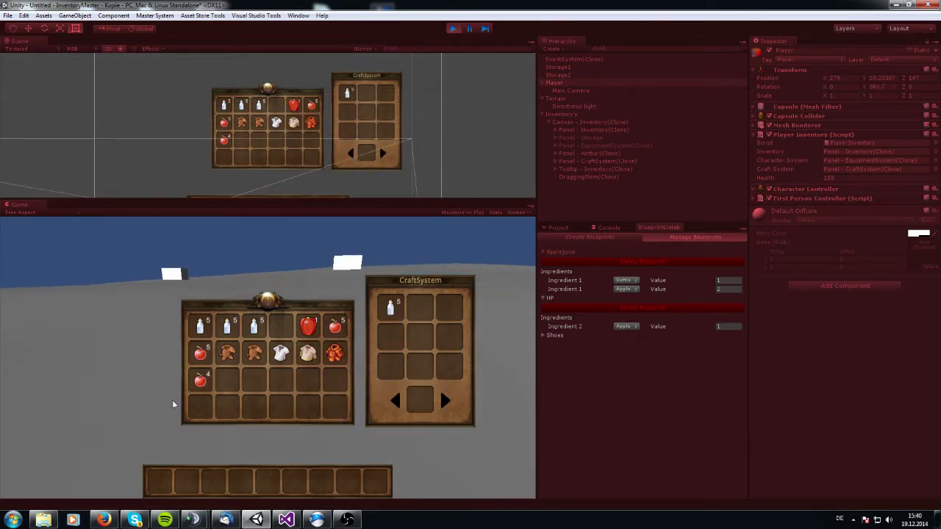
pyautogui.rightClick(200, 380)
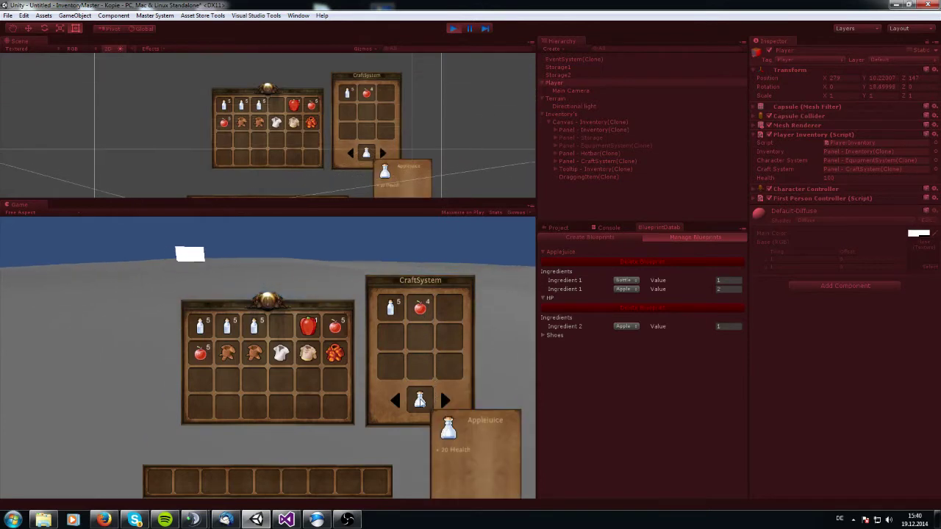
pyautogui.click(419, 399)
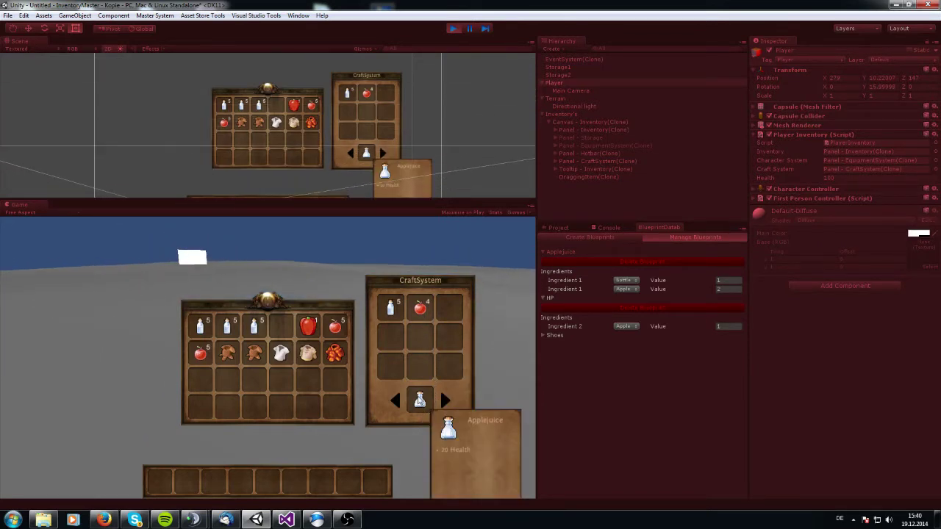
pyautogui.moveTo(421, 308)
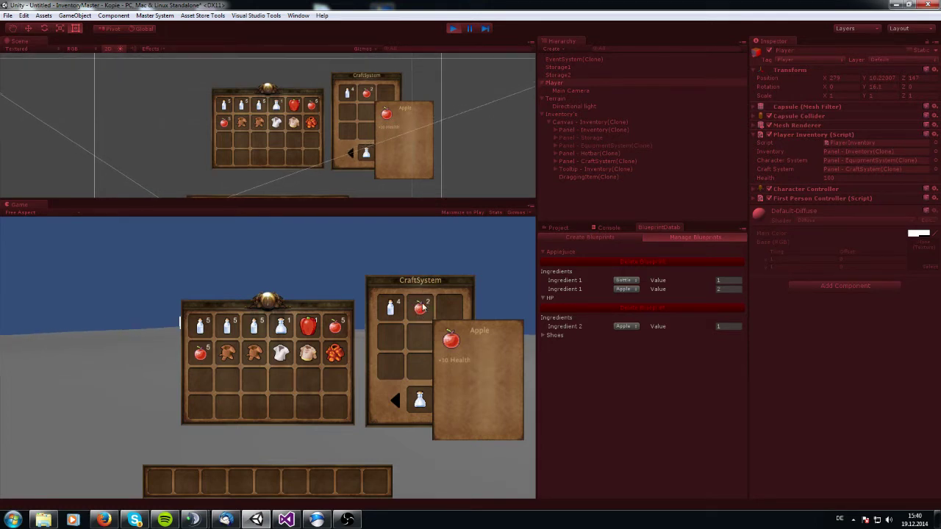
pyautogui.moveTo(391, 310)
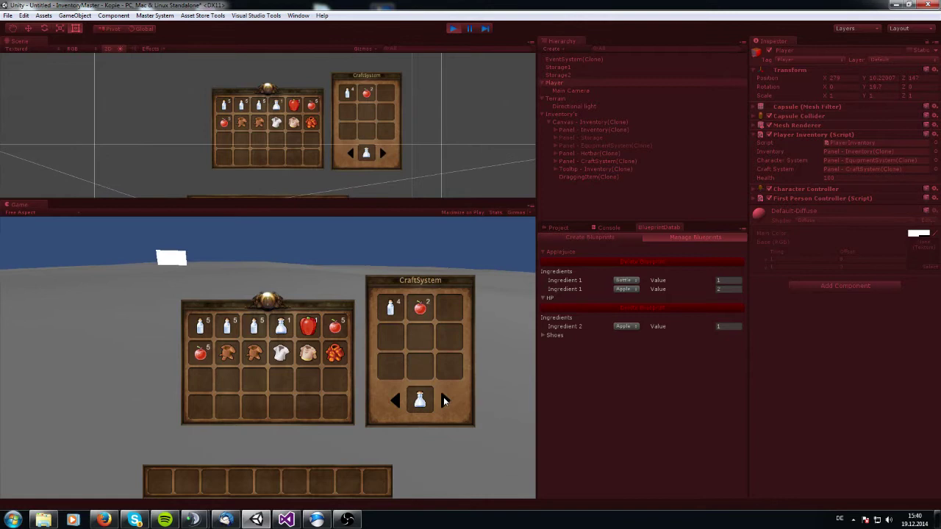
pyautogui.moveTo(432, 401)
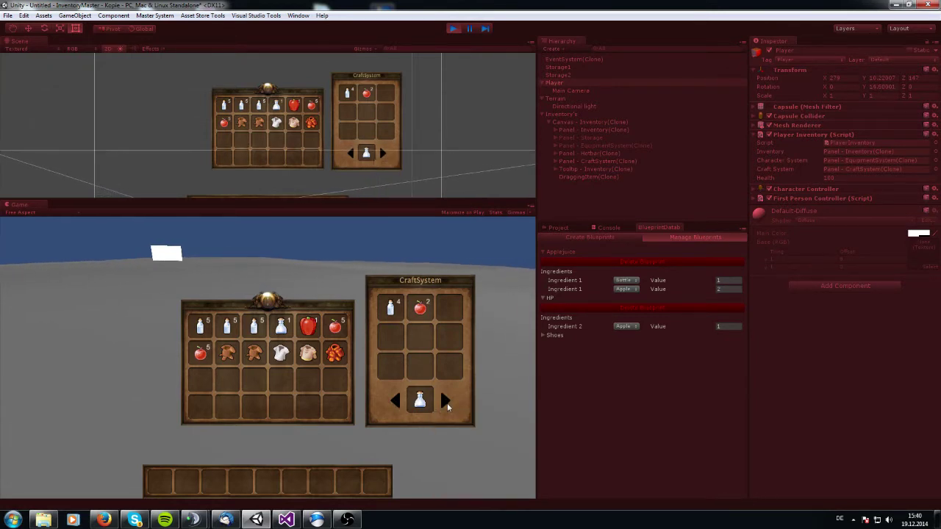
# Switch to the HP blueprint, craft an HP item, then add the stack of 5 apples to the grid
pyautogui.click(397, 402)
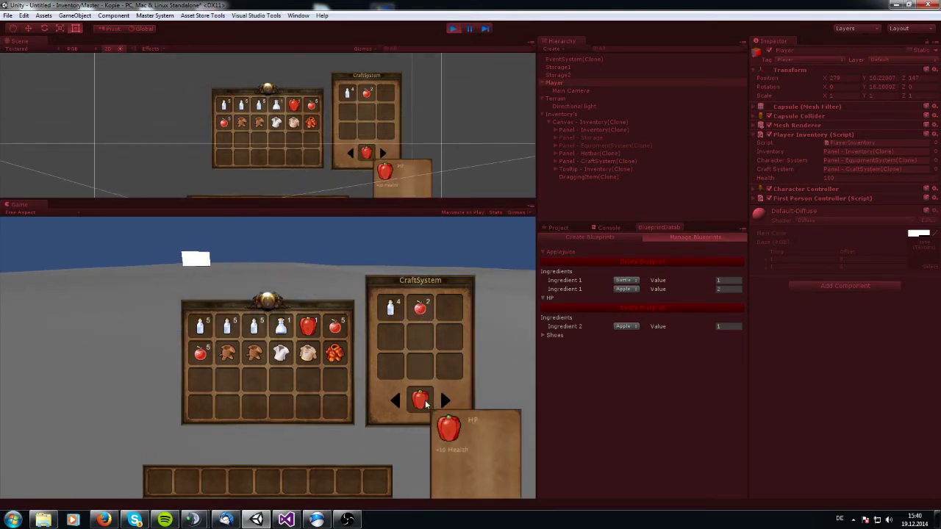
pyautogui.moveTo(425, 400)
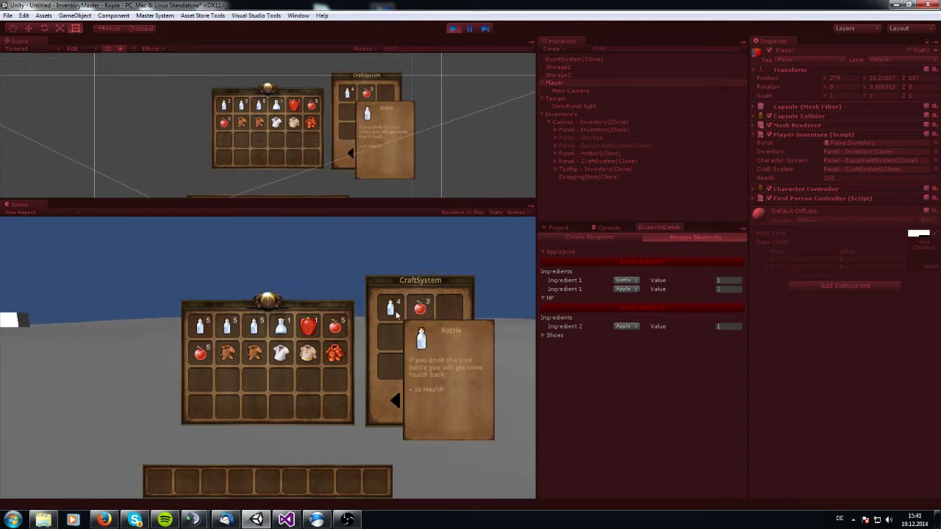
pyautogui.click(419, 399)
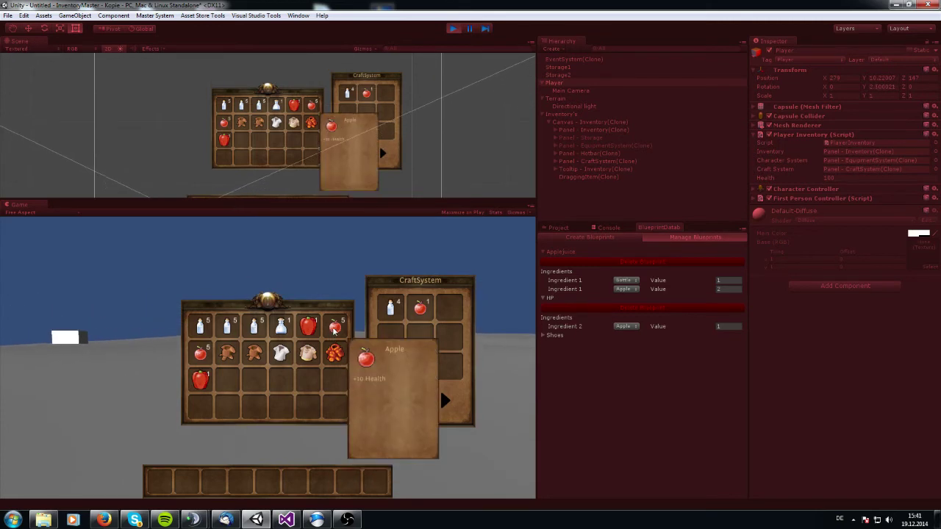
pyautogui.moveTo(335, 324); pyautogui.dragTo(451, 309)
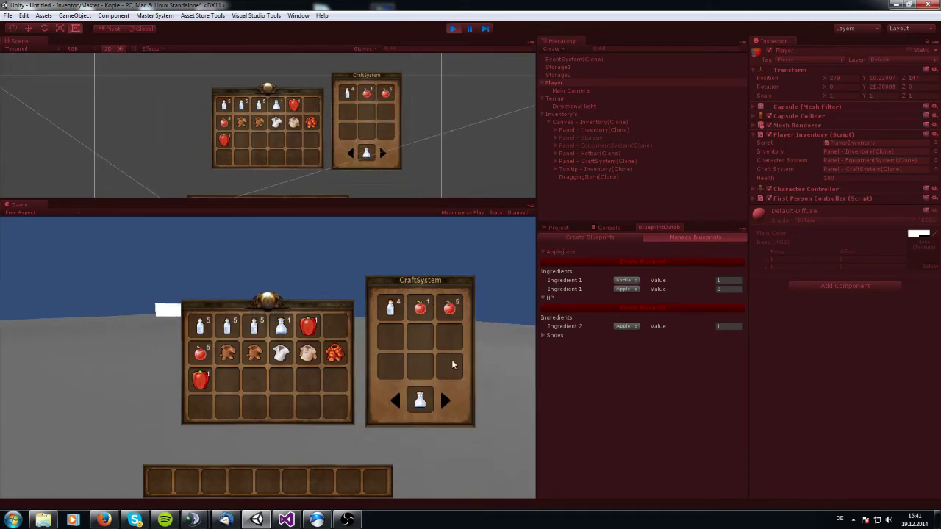
# Cycle the blueprint back to Applejuice and shift the CraftSystem panel slightly right and down
pyautogui.click(398, 401)
pyautogui.click(397, 401)
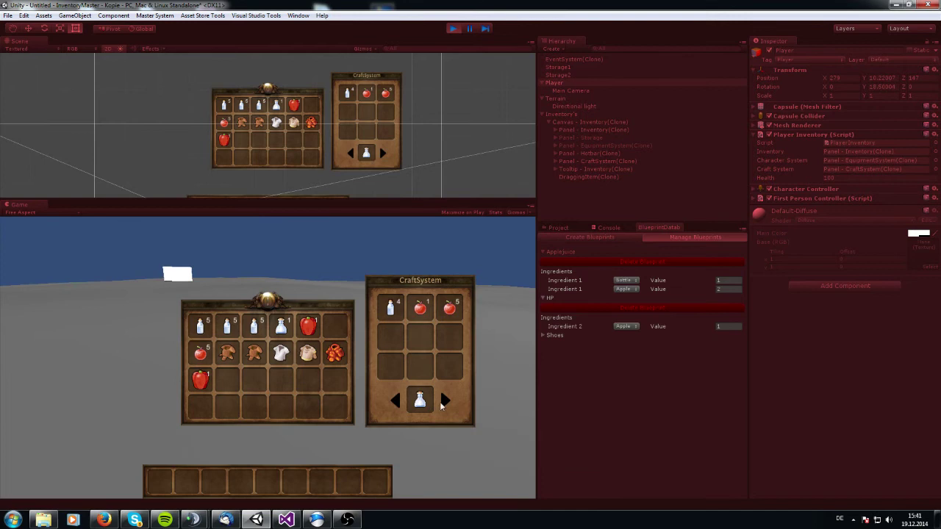
pyautogui.moveTo(420, 283); pyautogui.dragTo(425, 289)
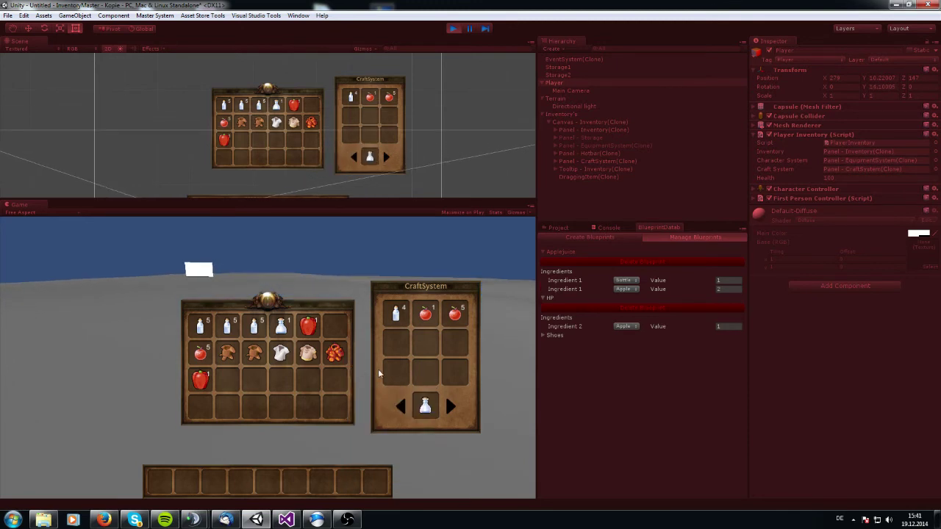
# Open the Character equipment panel with the C hotkey
pyautogui.press('c')
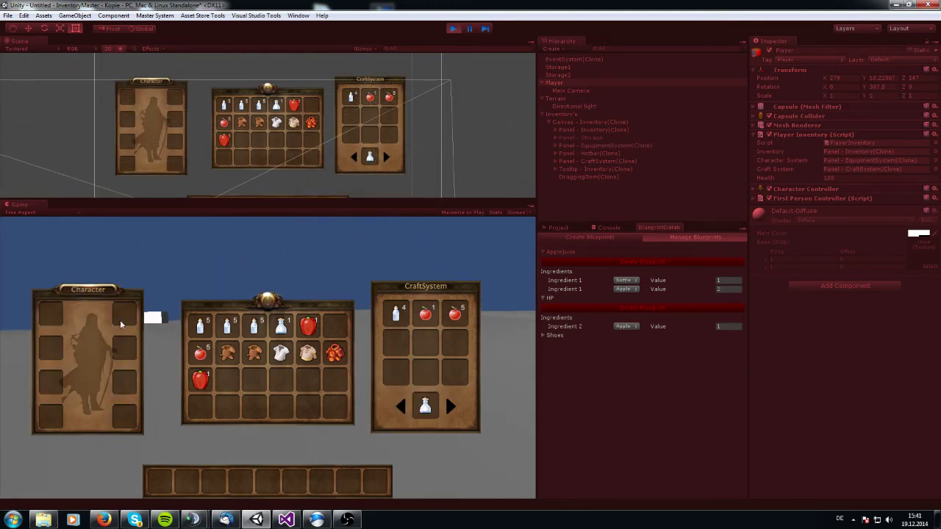
pyautogui.moveTo(267, 365)
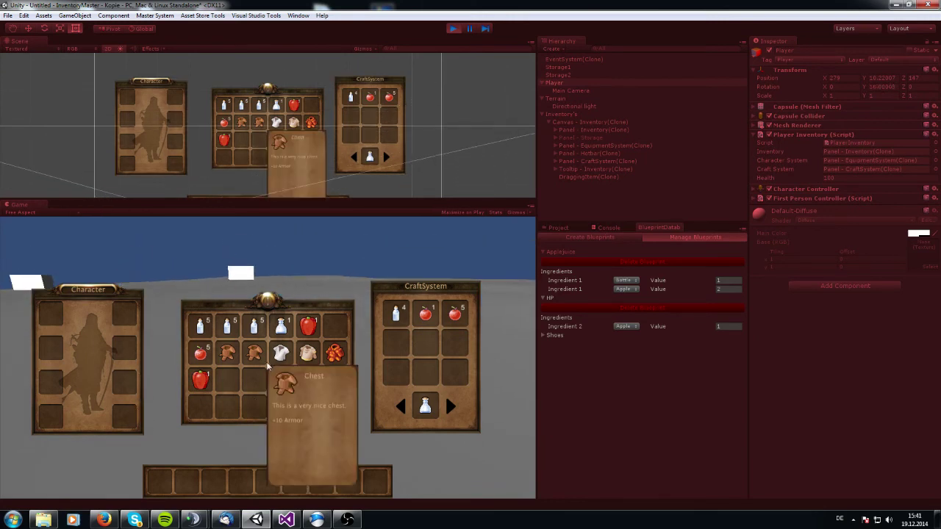
pyautogui.moveTo(260, 333)
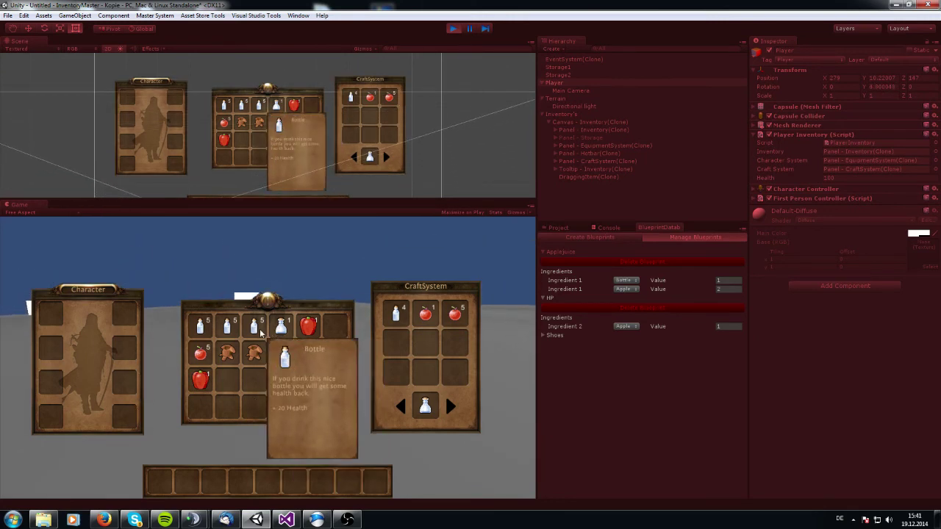